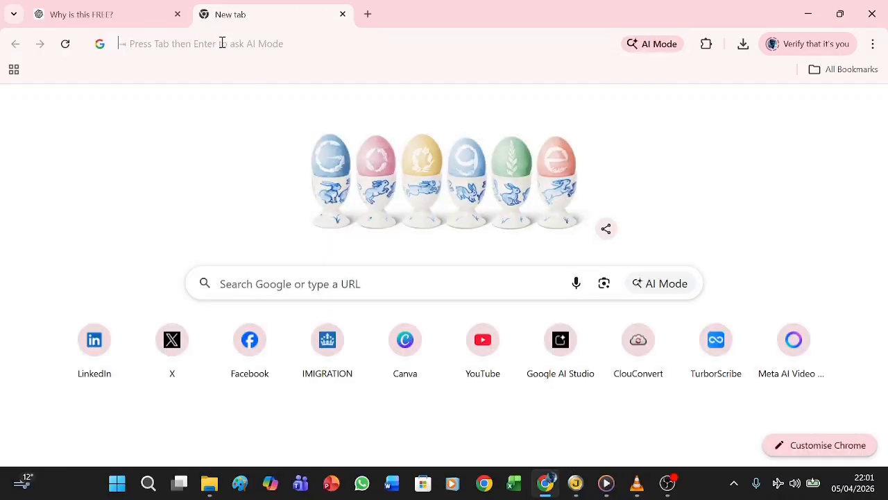
# Search Google Images for large "prehistoric Egyptian lifestyles" pictures and save the first result showing a crowd beside the pyramids.
pyautogui.write('prehistoric Egyptian lifestyles')
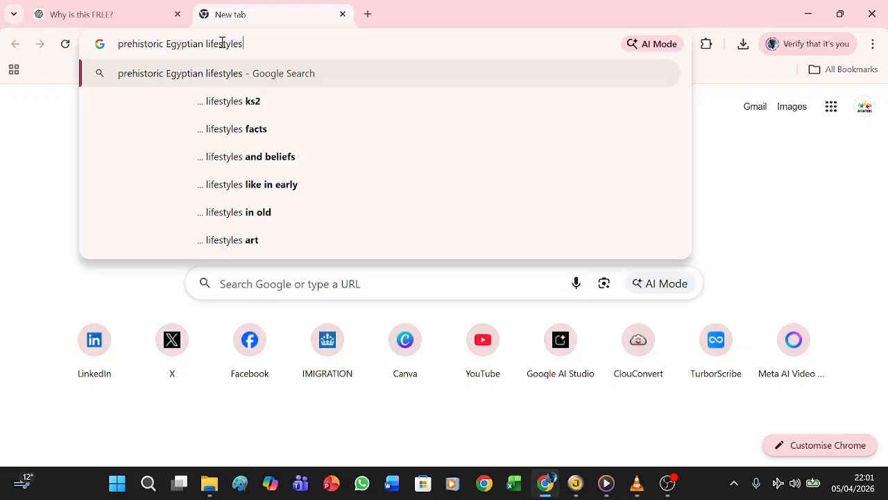
pyautogui.press('Return')
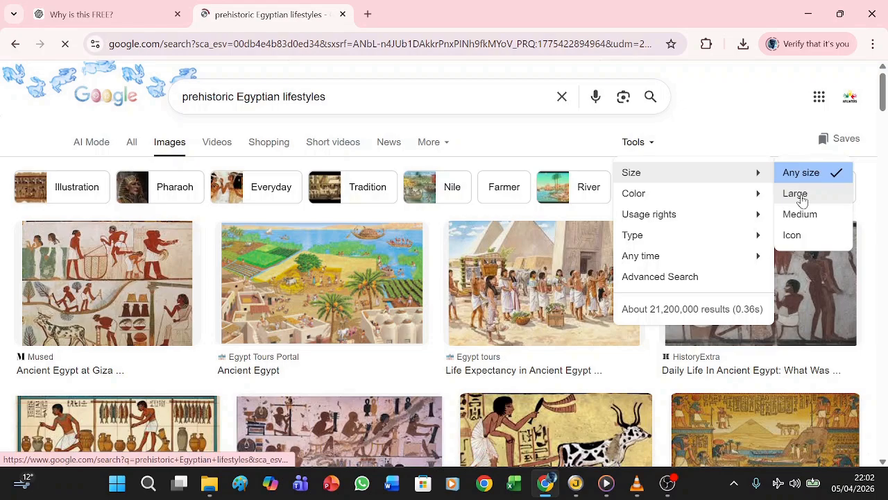
pyautogui.click(802, 200)
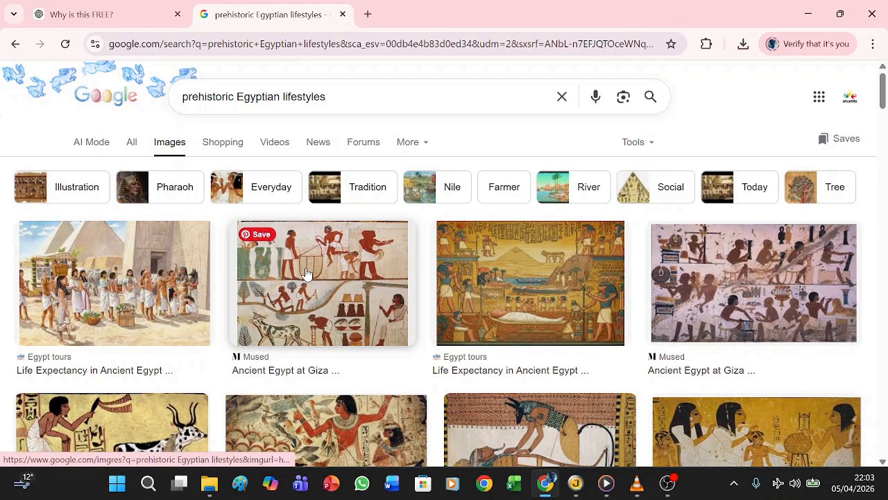
pyautogui.rightClick(88, 291)
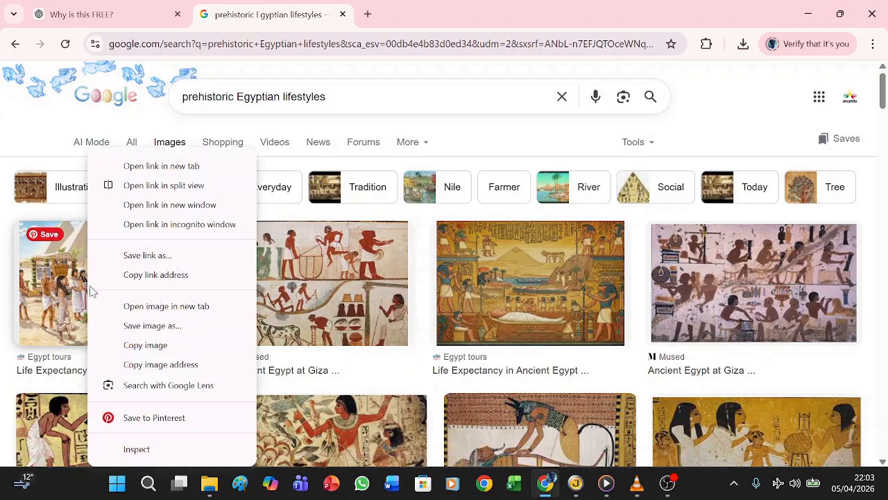
pyautogui.click(155, 335)
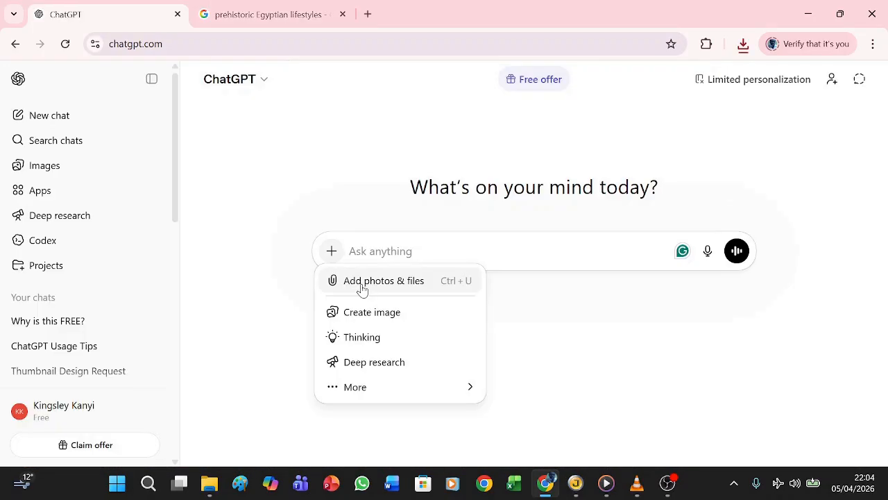
# In ChatGPT, attach the saved Egyptian picture, add the AI image style analyst prompt and send it.
pyautogui.click(362, 286)
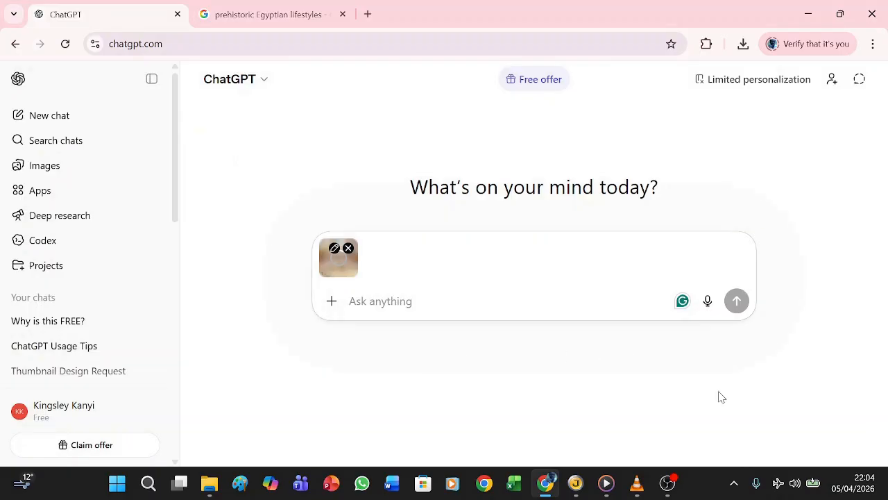
pyautogui.hotkey('ctrl', 'v')
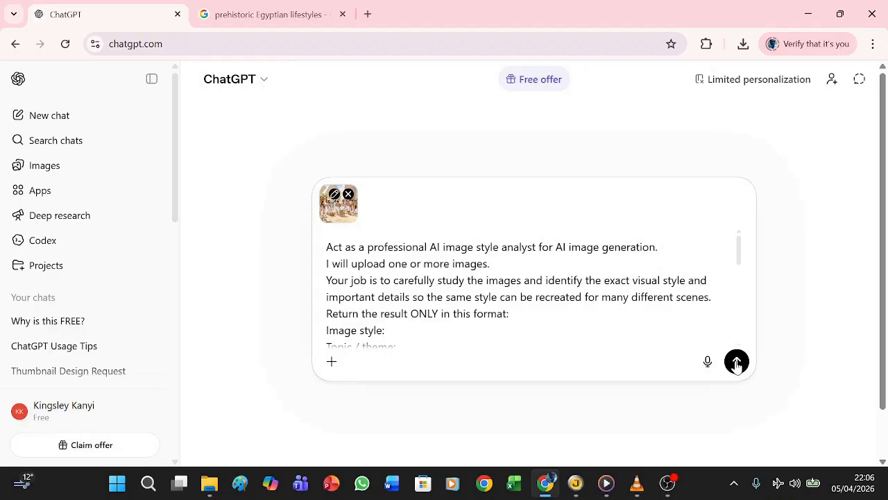
pyautogui.click(737, 362)
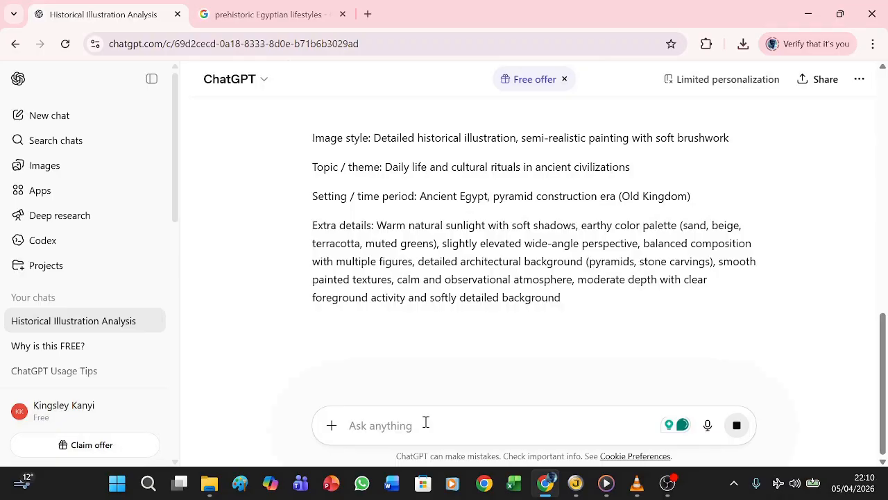
# Paste the professional AI image prompt writer template into the message and clear its NUMBER_OF_PROMPTS placeholder.
pyautogui.hotkey('ctrl', 'v')
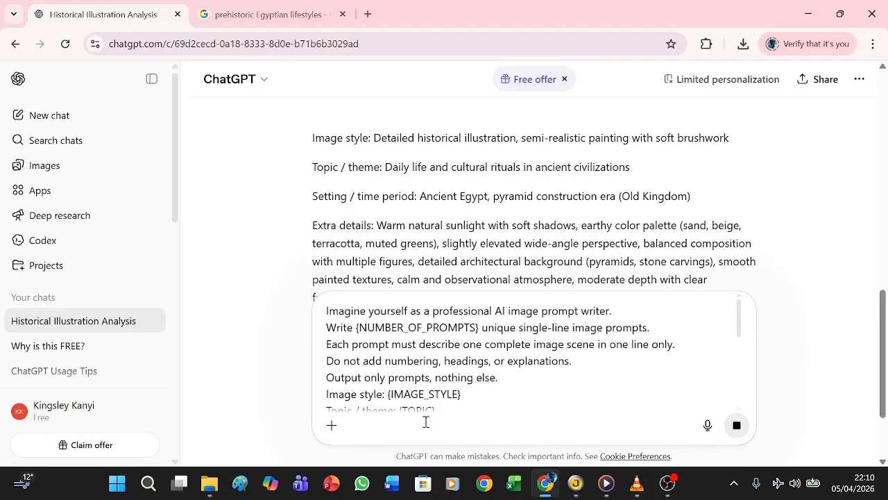
pyautogui.click(476, 327)
pyautogui.press('BackSpace')
pyautogui.press('BackSpace')
pyautogui.press('BackSpace')
pyautogui.press('BackSpace')
pyautogui.press('BackSpace')
pyautogui.press('BackSpace')
pyautogui.press('BackSpace')
pyautogui.press('BackSpace')
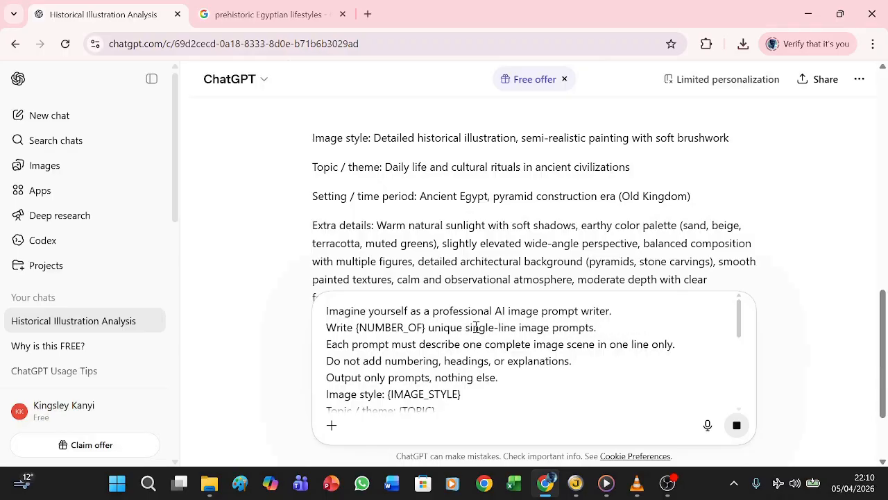
pyautogui.press('BackSpace')
pyautogui.press('BackSpace')
pyautogui.press('BackSpace')
pyautogui.press('BackSpace')
pyautogui.press('BackSpace')
pyautogui.press('BackSpace')
pyautogui.press('BackSpace')
pyautogui.press('BackSpace')
# Replace the IMAGE_STYLE placeholder with the analysed style "Detailed historical illustration, semi-realistic painting with soft brushwork".
pyautogui.moveTo(373, 137); pyautogui.dragTo(729, 137)
pyautogui.hotkey('ctrl', 'c')
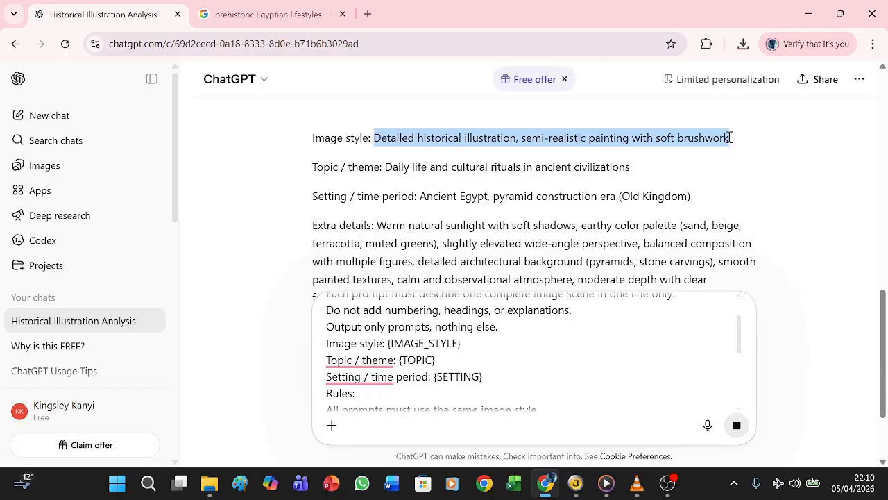
pyautogui.click(458, 342)
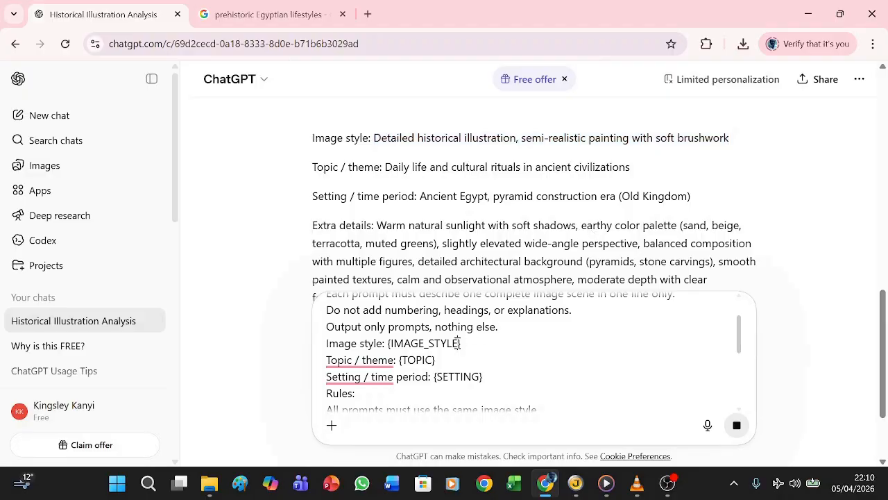
pyautogui.press('BackSpace')
pyautogui.press('BackSpace')
pyautogui.press('BackSpace')
pyautogui.press('BackSpace')
pyautogui.press('BackSpace')
pyautogui.press('BackSpace')
pyautogui.press('BackSpace')
pyautogui.press('BackSpace')
pyautogui.press('BackSpace')
pyautogui.press('BackSpace')
pyautogui.press('BackSpace')
pyautogui.hotkey('ctrl', 'v')
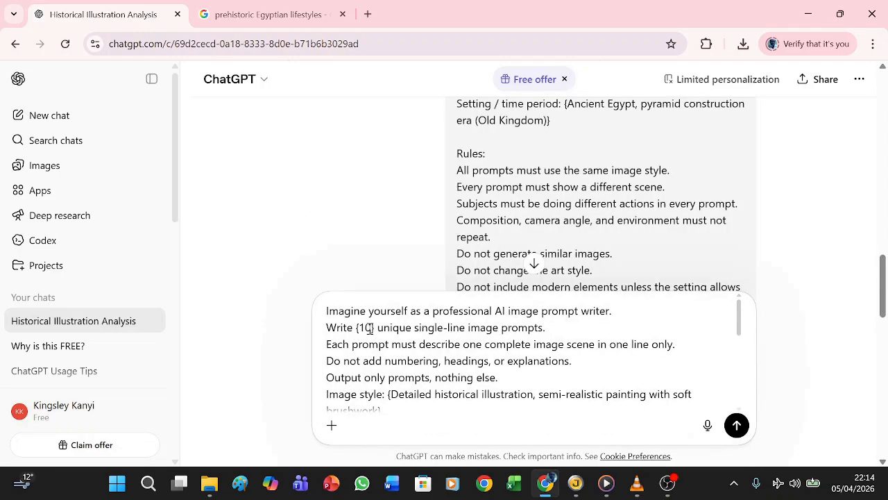
# Set the number of unique single-line image prompts to 100 in the template and send the message.
pyautogui.write('0')
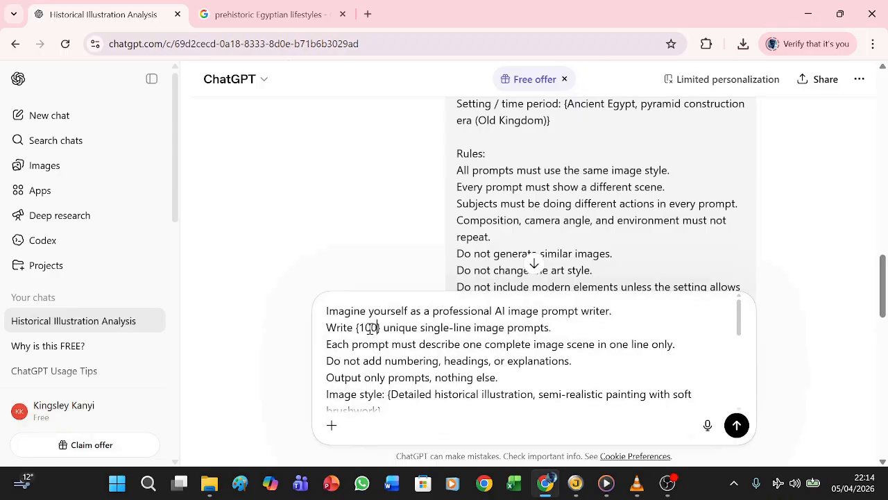
pyautogui.click(737, 425)
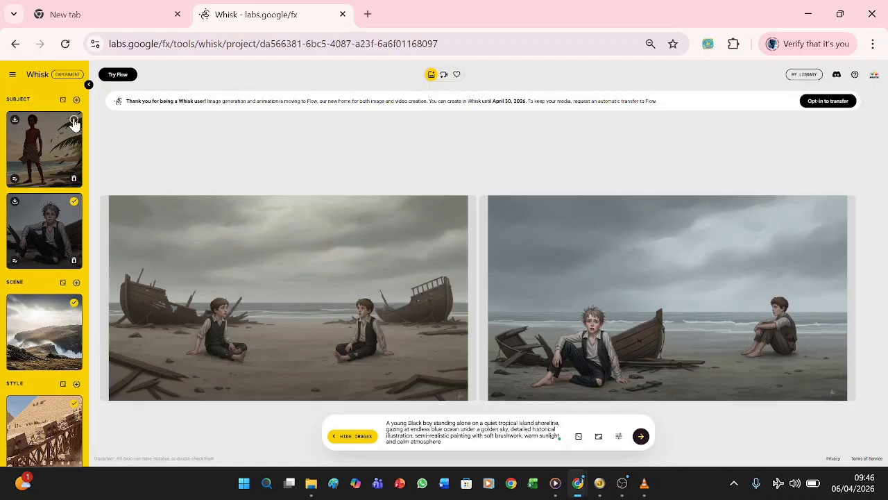
# In Whisk, make the boy under the palm the only active subject and generate images from the tropical island prompt.
pyautogui.click(74, 120)
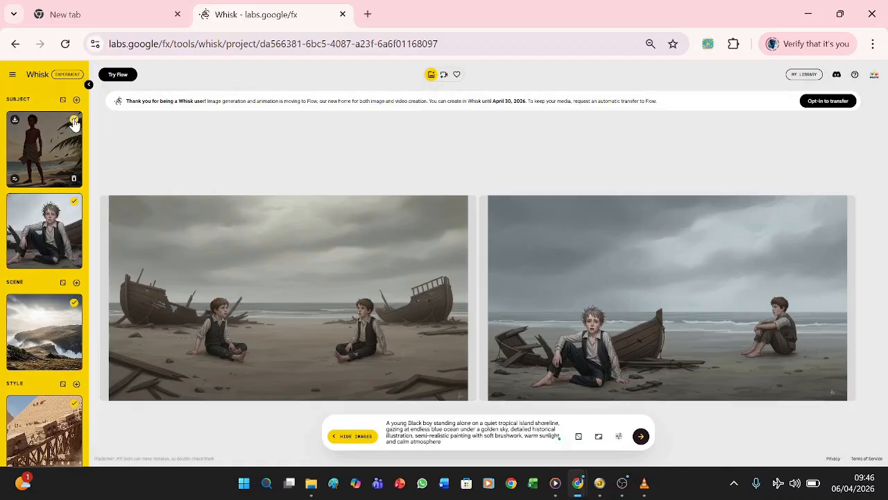
pyautogui.click(73, 201)
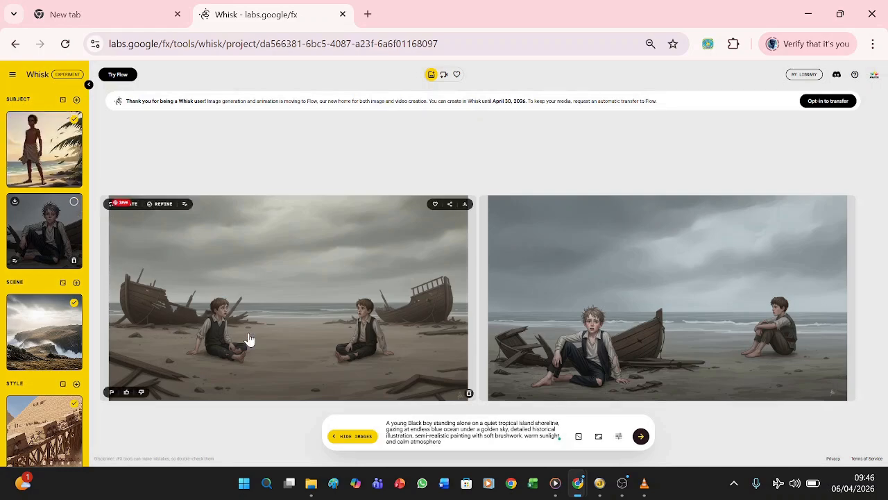
pyautogui.click(641, 436)
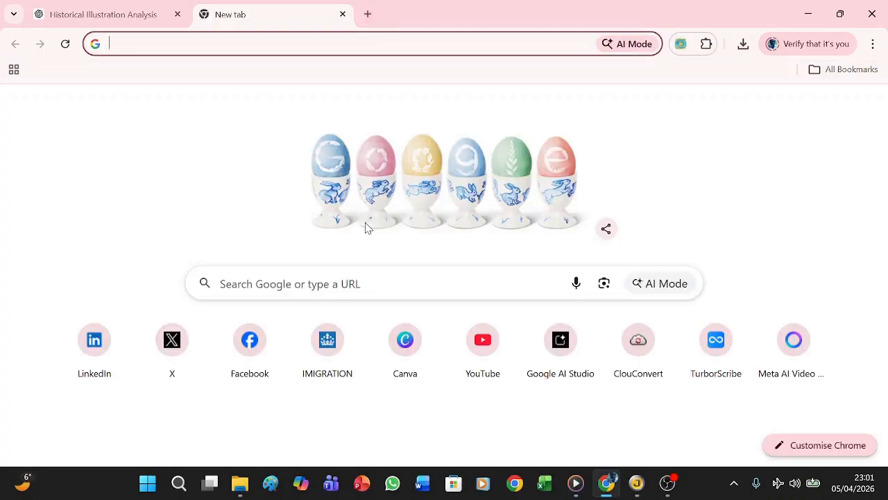
# Launch the Auto Whisk extension in Version 7.5.1 (DOM) and go to the Whisk page from it.
pyautogui.click(706, 44)
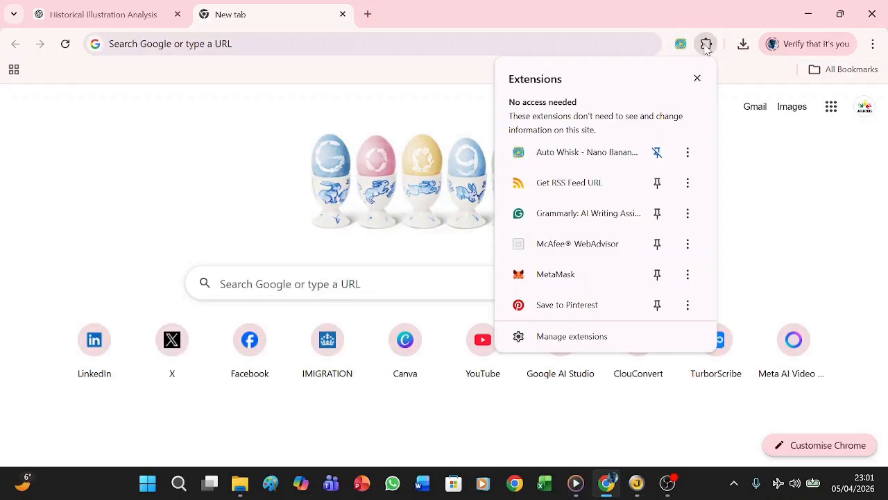
pyautogui.click(598, 159)
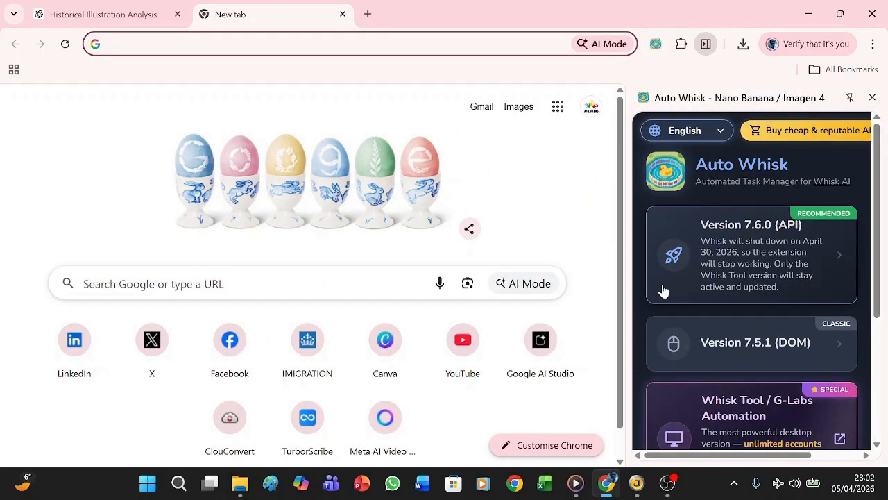
pyautogui.click(725, 348)
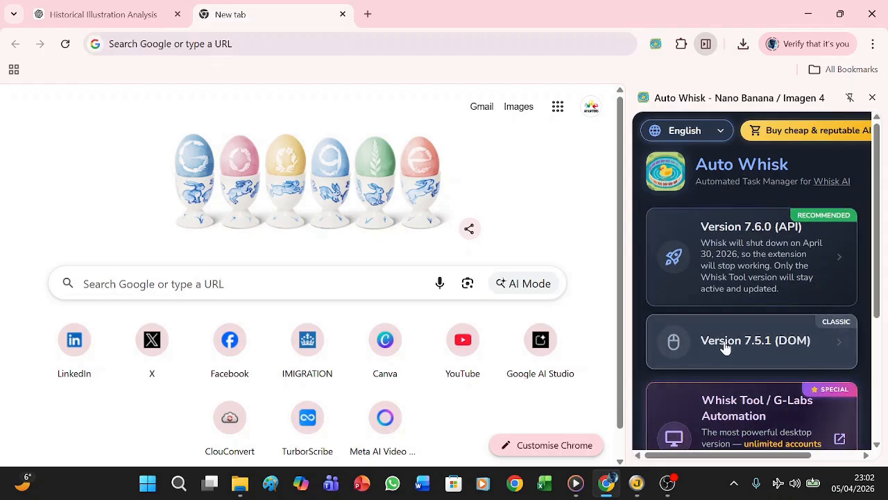
pyautogui.click(725, 348)
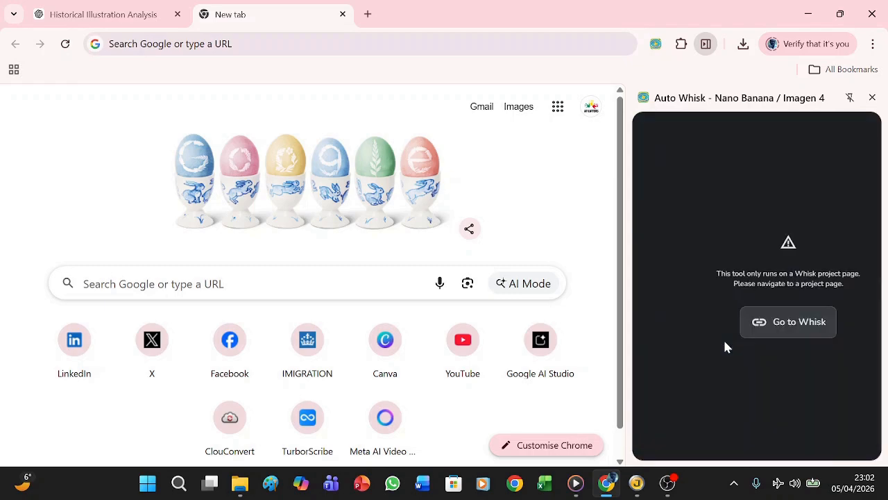
pyautogui.click(776, 327)
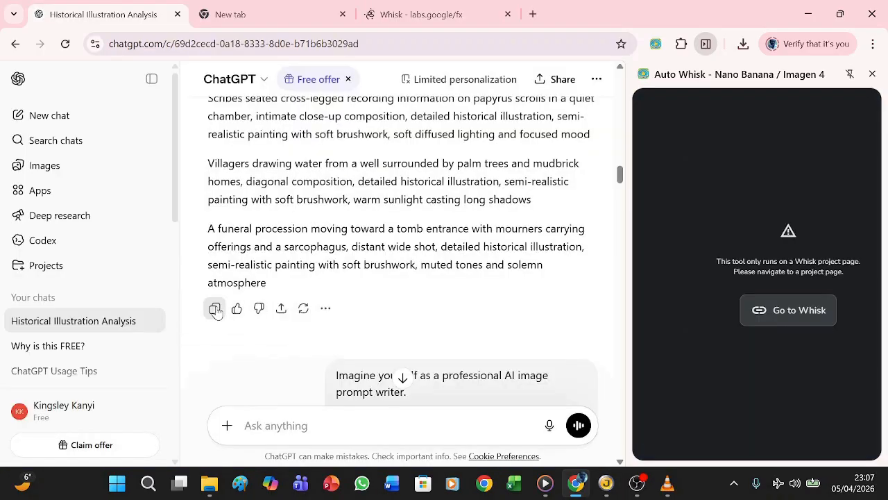
# Copy the generated scene prompts from ChatGPT into Auto Whisk's prompt list on the Whisk page and run them as a new project.
pyautogui.click(216, 309)
pyautogui.click(412, 17)
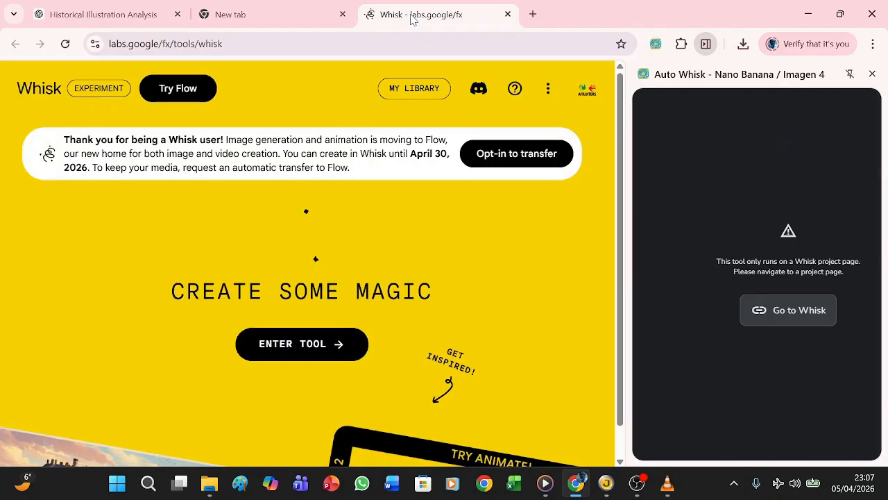
pyautogui.click(692, 265)
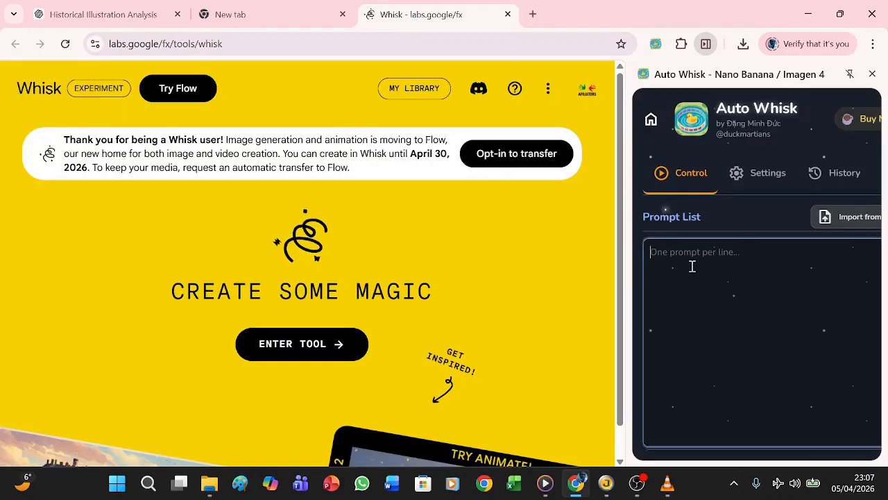
pyautogui.hotkey('ctrl', 'v')
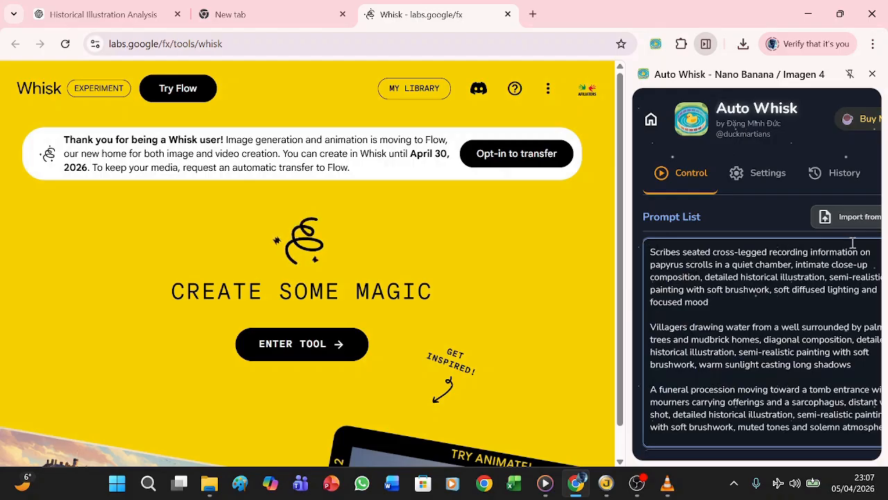
pyautogui.scroll(-5, 688, 266)
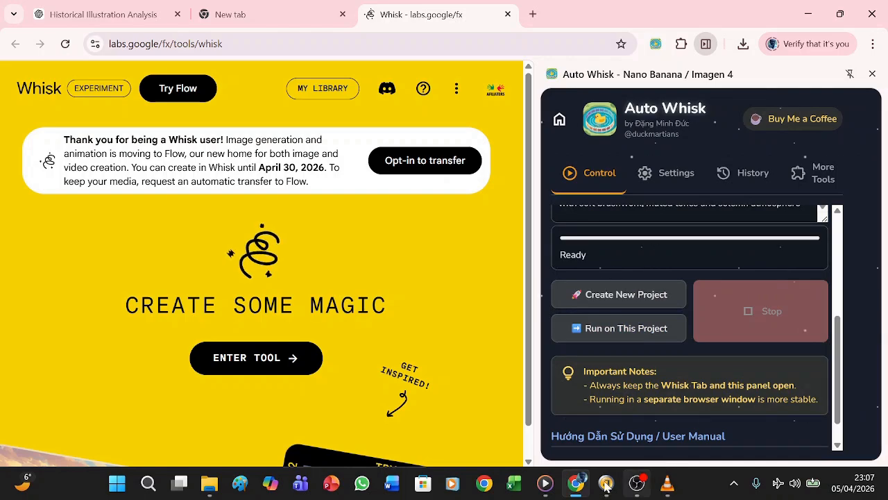
pyautogui.click(614, 293)
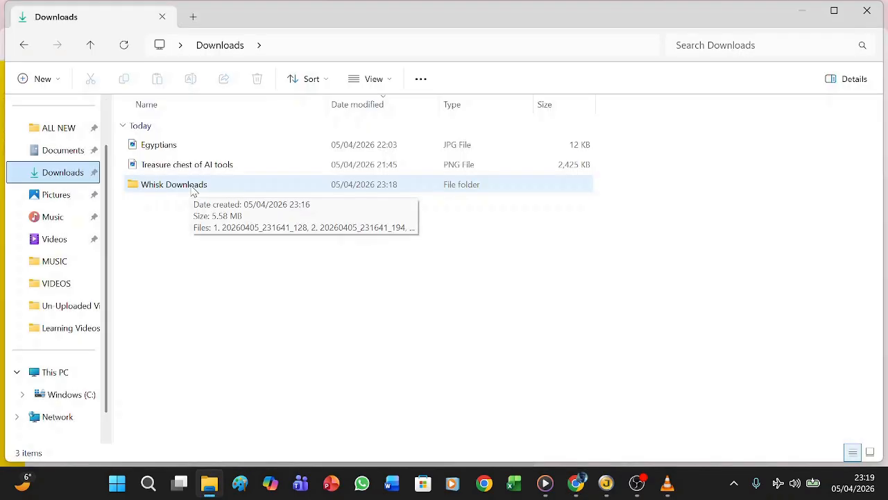
# Open the Whisk Downloads folder and pick the image file 9. 20260405_231815_334.
pyautogui.click(194, 193)
pyautogui.doubleClick(194, 192)
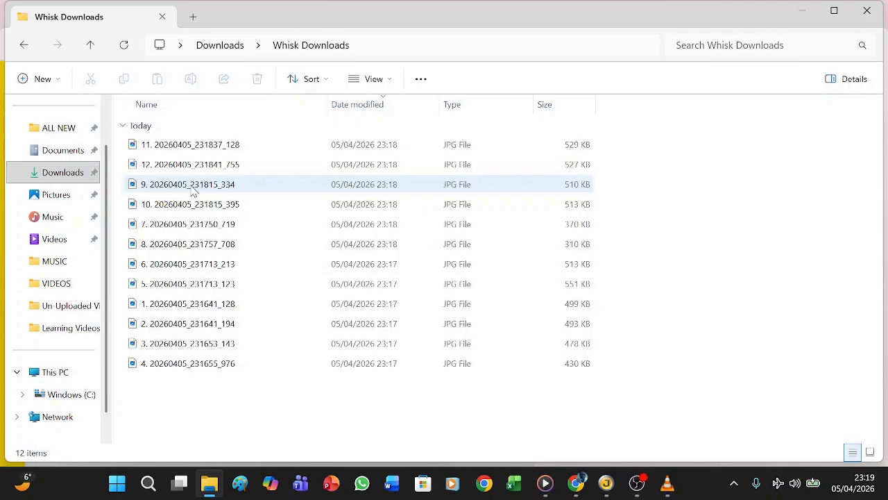
pyautogui.click(192, 183)
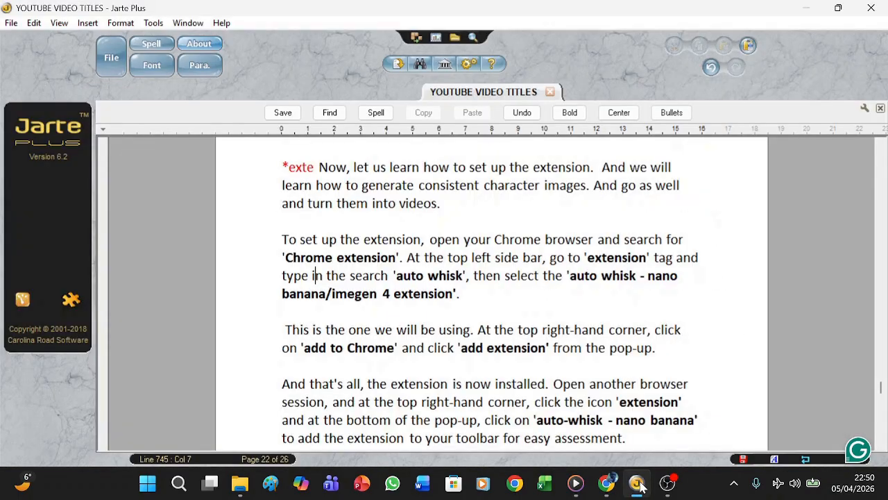
# Switch from the Jarte notes to Chrome and search for "chrome extension" in a new tab.
pyautogui.click(639, 486)
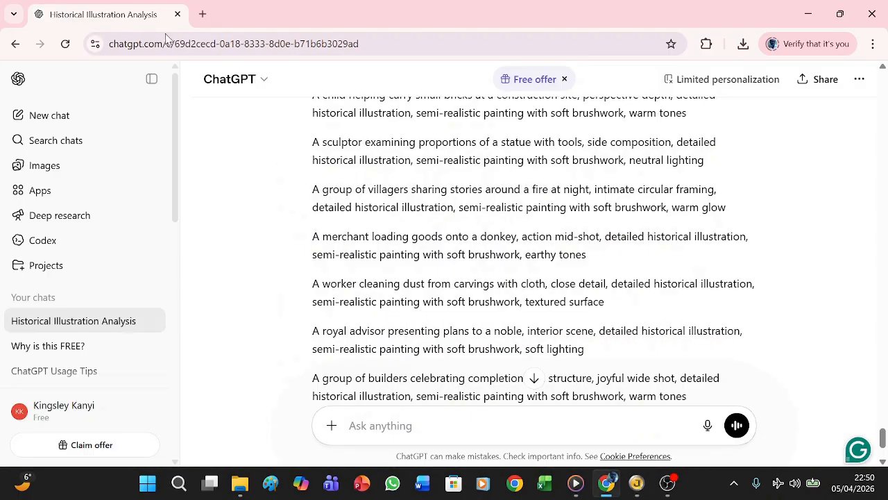
pyautogui.click(202, 15)
pyautogui.write('chrome extens')
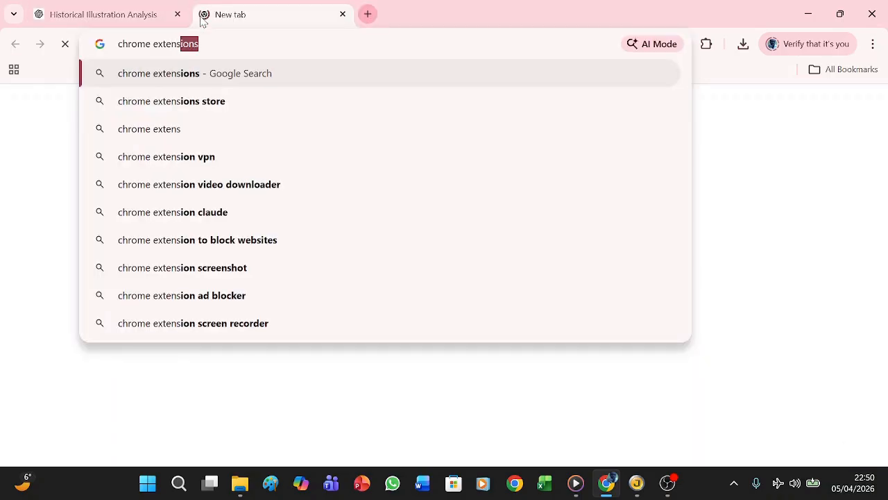
pyautogui.write('ion')
pyautogui.press('Return')
# Find "Auto Whisk - Nano Banana / Imagen 4" in the Chrome Web Store and add it to Chrome.
pyautogui.click(442, 85)
pyautogui.write('aut')
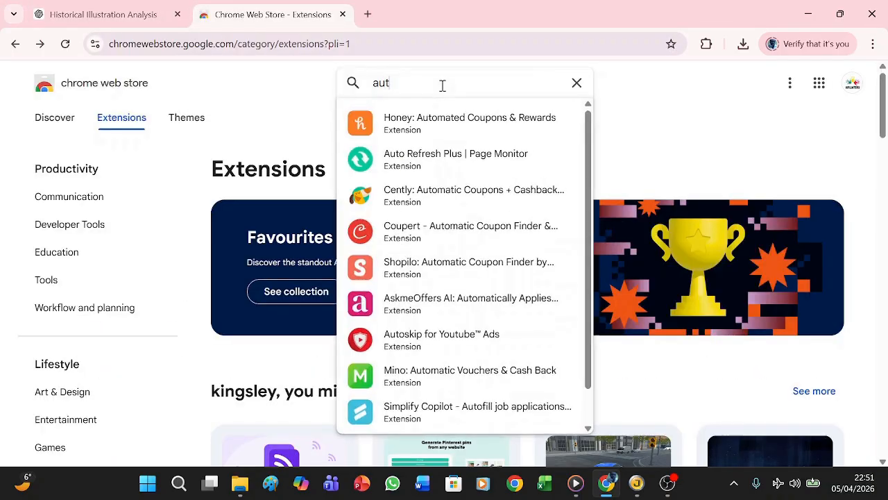
pyautogui.write('o whis')
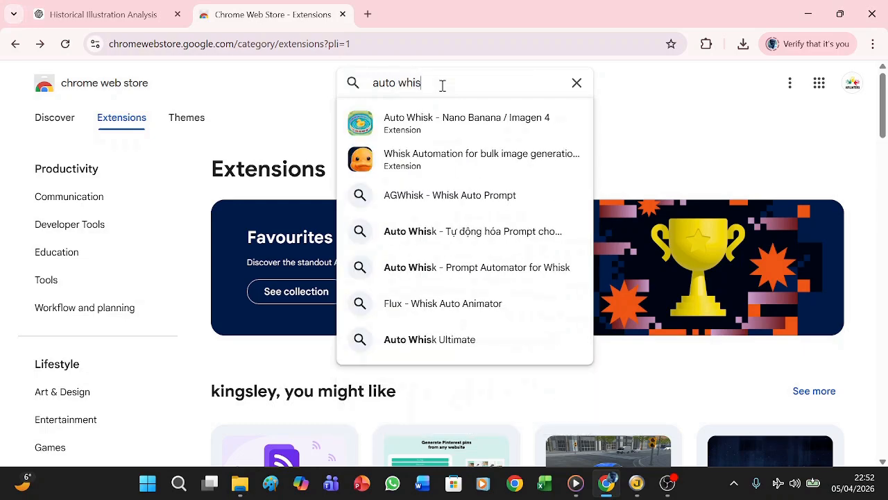
pyautogui.write('k')
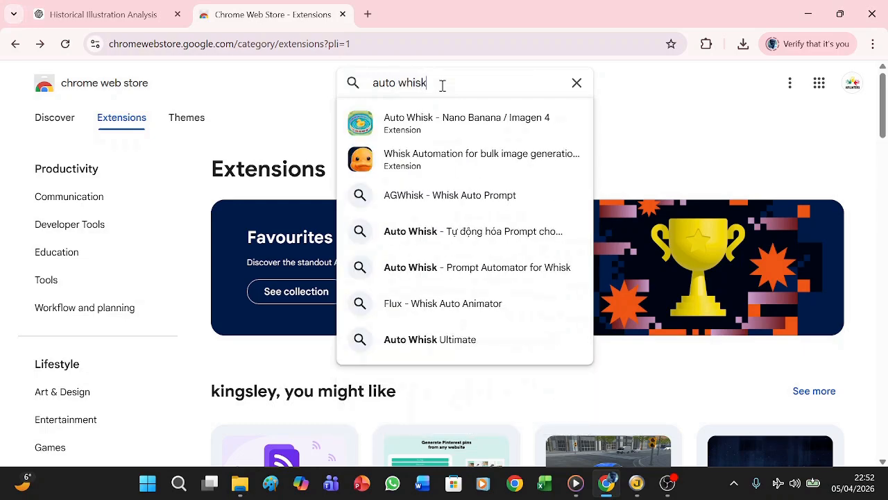
pyautogui.click(460, 127)
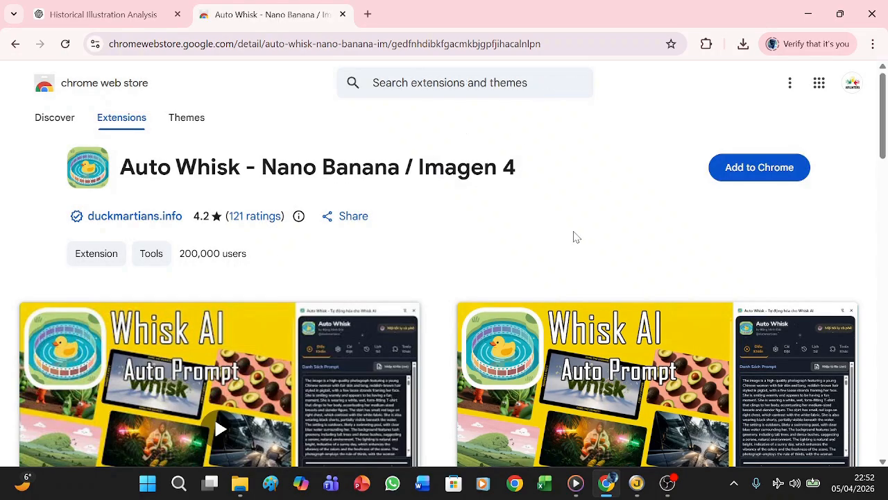
pyautogui.click(748, 169)
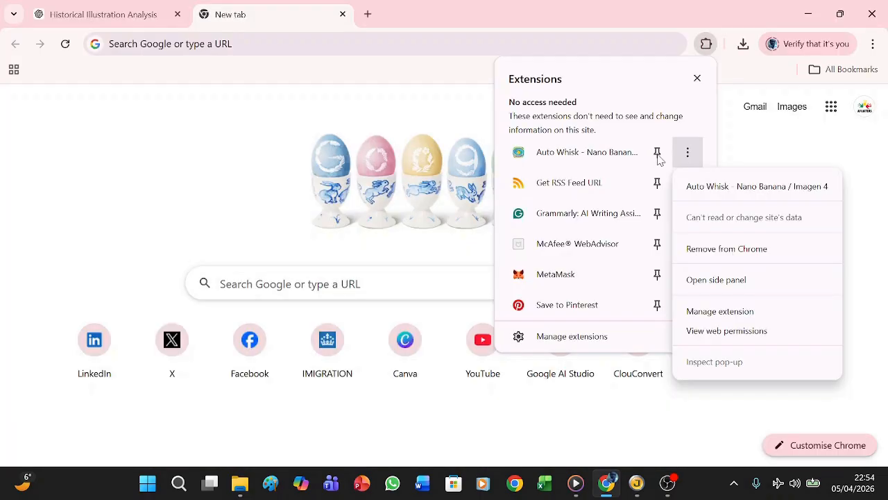
# Pin the Auto Whisk extension to the browser toolbar and unpin it again.
pyautogui.click(661, 158)
pyautogui.click(657, 153)
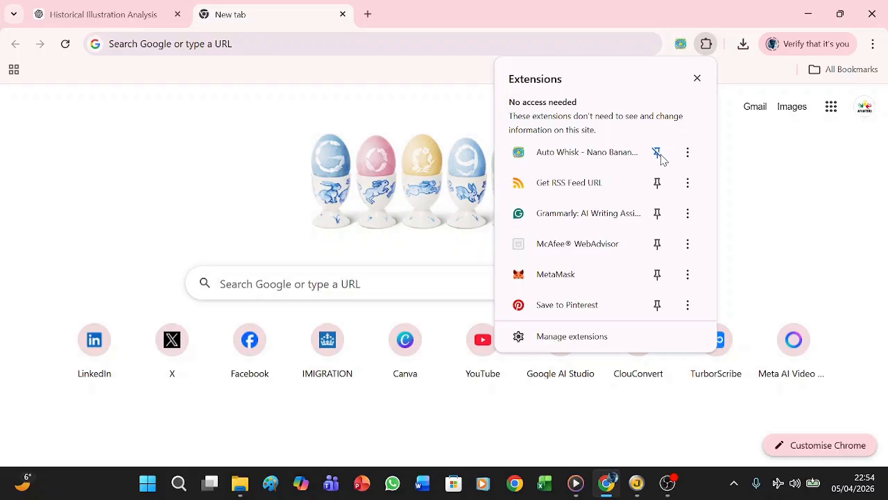
pyautogui.click(658, 154)
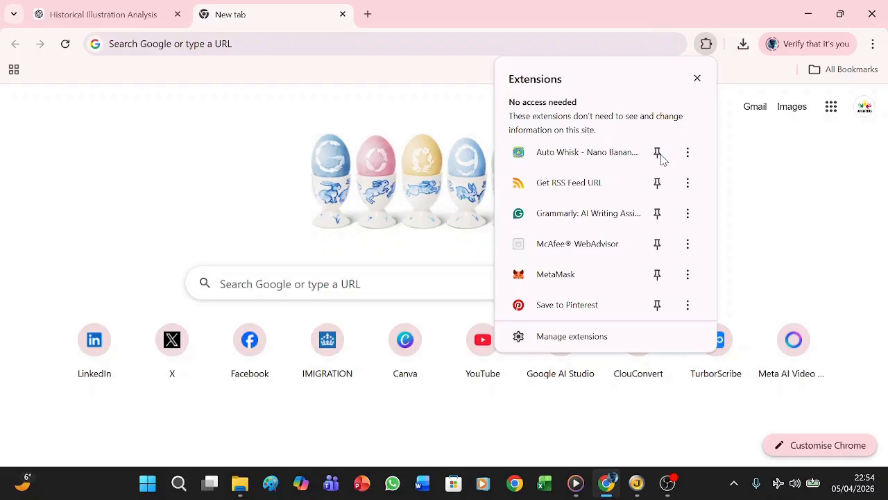
# Launch Auto Whisk beside the page, look through its versions, dismiss the pinning tip and enter the Whisk tool.
pyautogui.click(602, 157)
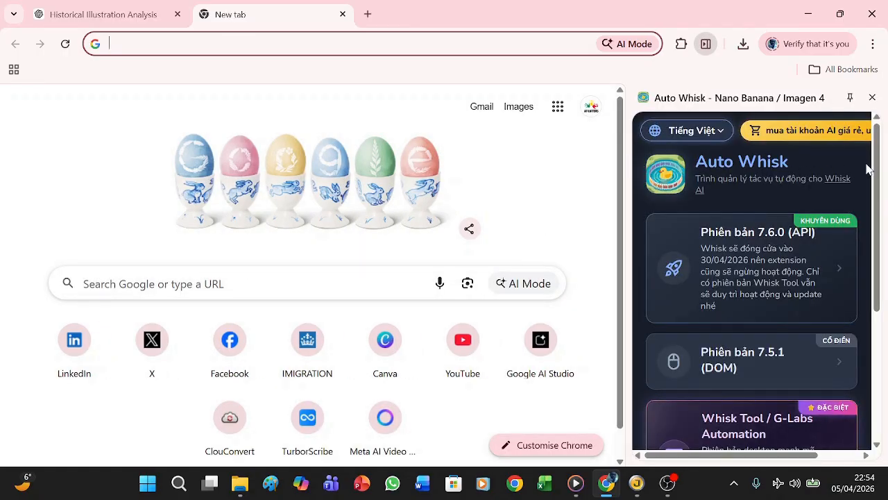
pyautogui.moveTo(878, 175); pyautogui.dragTo(887, 303)
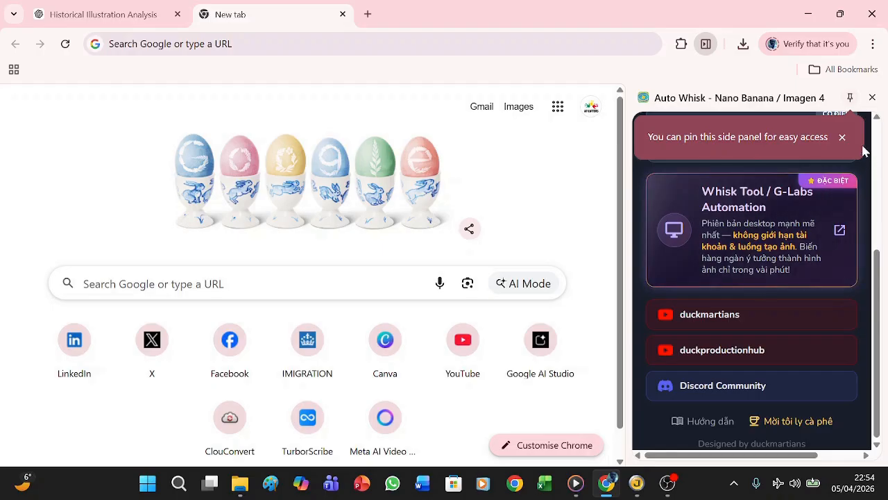
pyautogui.click(842, 137)
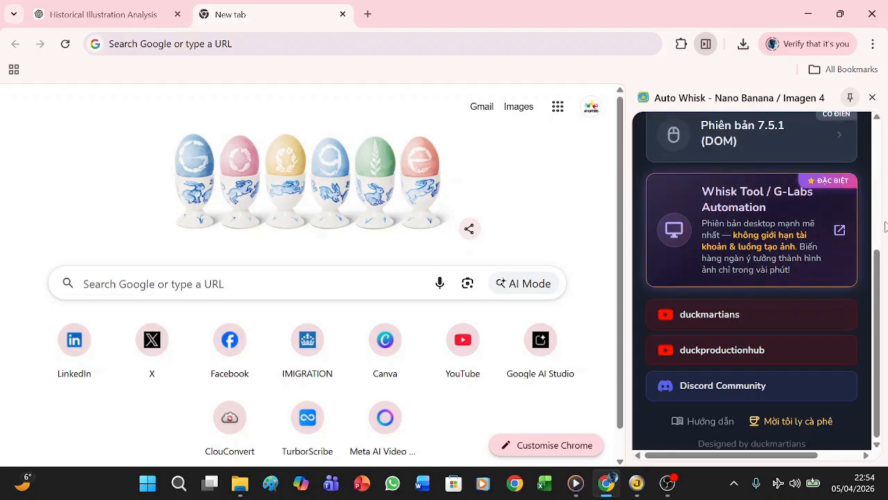
pyautogui.moveTo(875, 270); pyautogui.dragTo(876, 139)
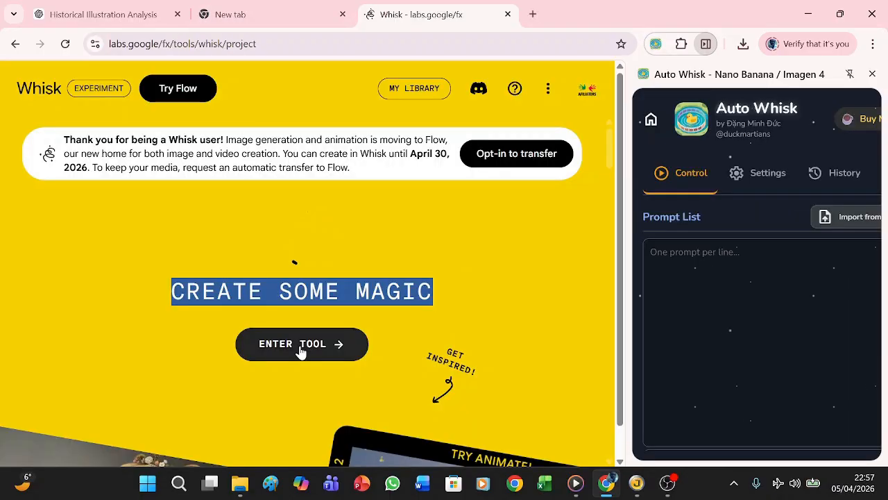
pyautogui.click(301, 347)
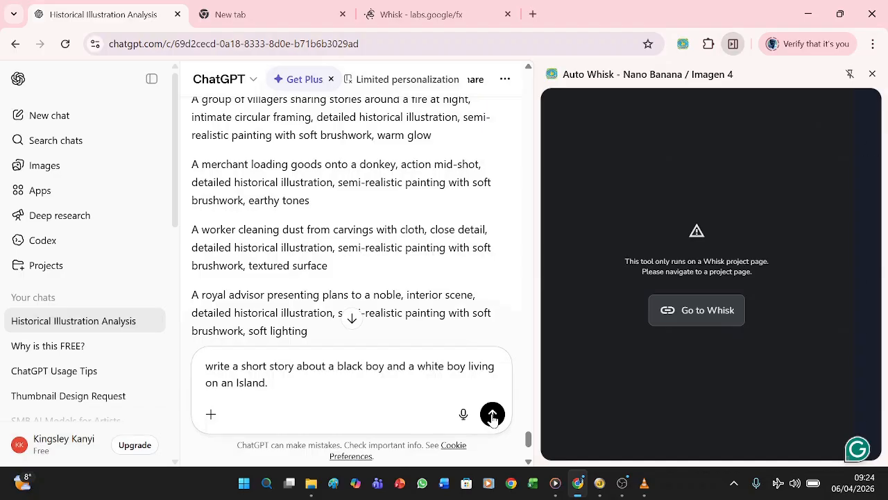
# Ask ChatGPT for a short story about a black boy and a white boy on an island, image prompts for both characters and 1 liner scene prompts.
pyautogui.click(493, 414)
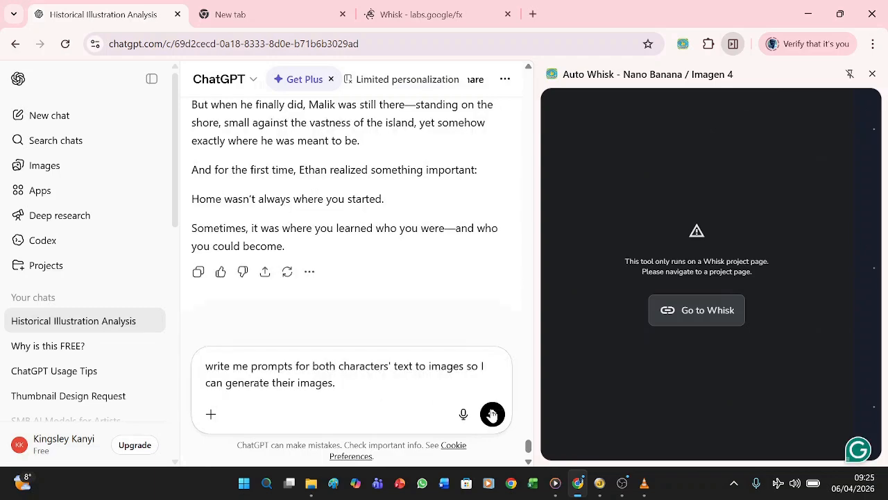
pyautogui.click(492, 414)
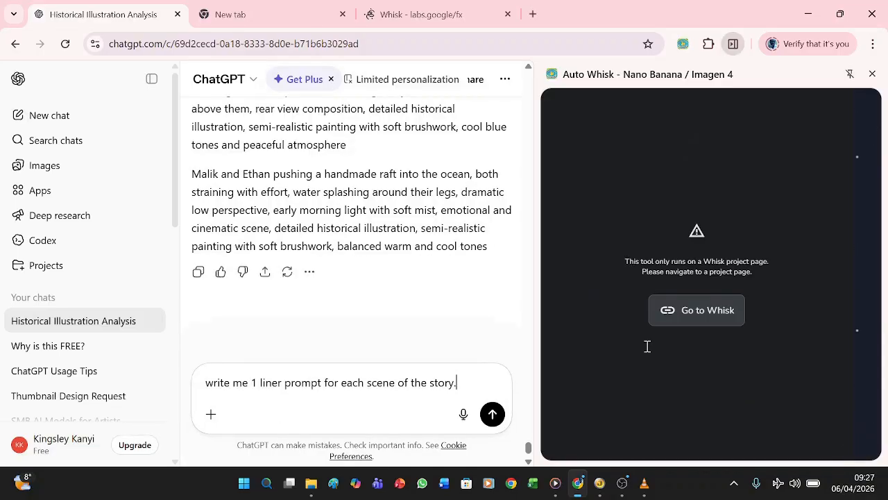
pyautogui.write('.')
pyautogui.click(493, 414)
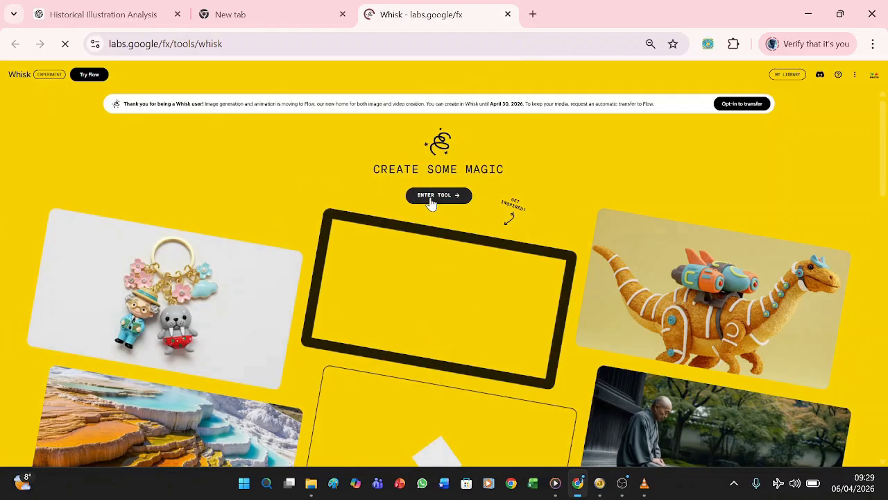
# Enter the Whisk tool again and expand its Subject, Scene and Style image references.
pyautogui.click(439, 196)
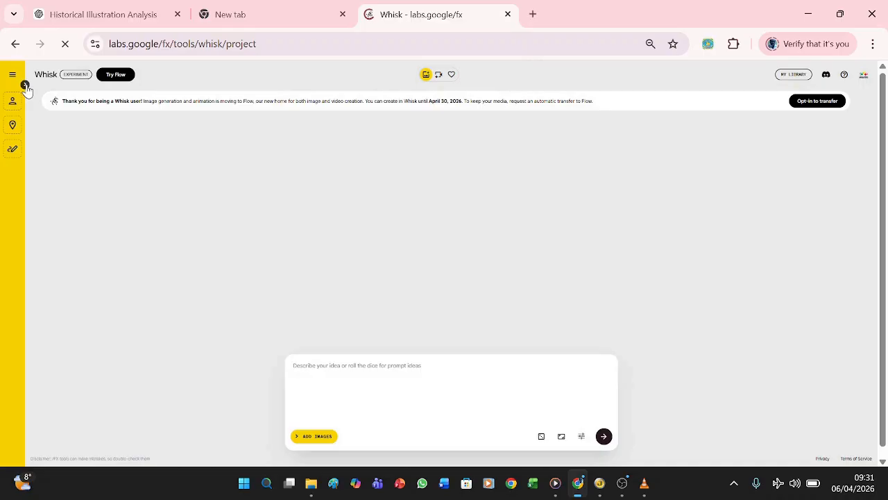
pyautogui.click(25, 85)
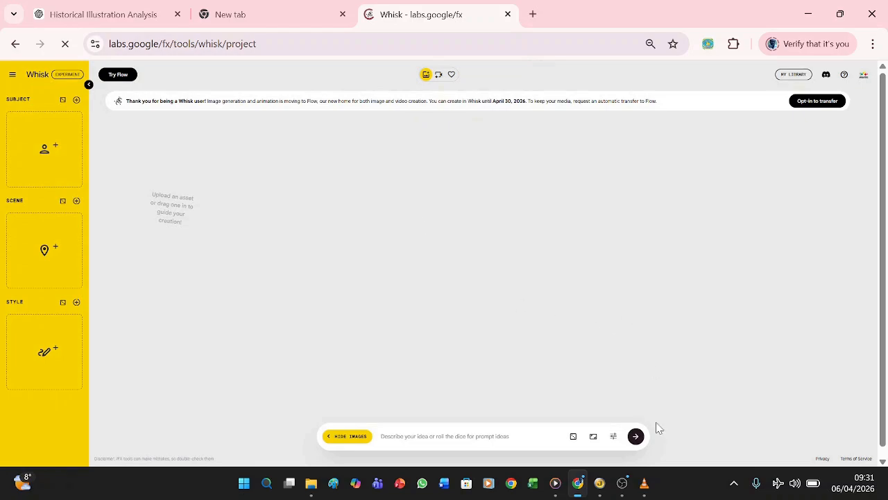
pyautogui.moveTo(645, 493)
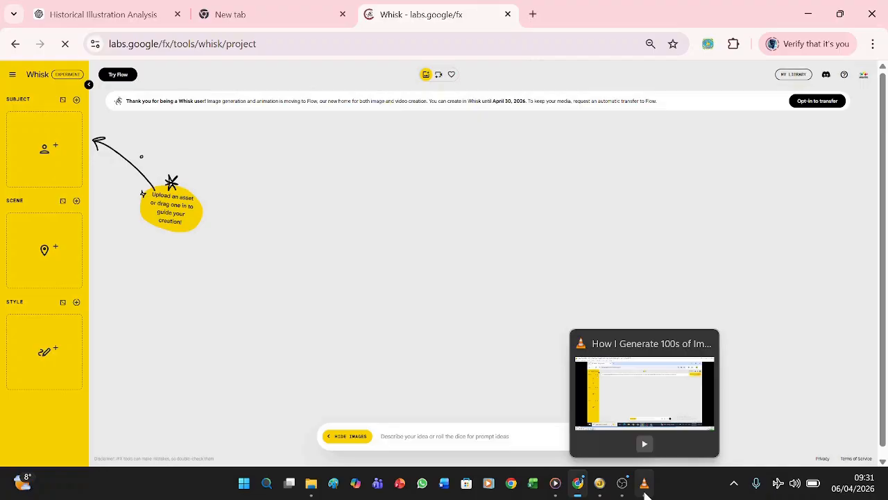
# Generate two Whisk subject images from ChatGPT's prompts for the Black boy and the white boy, and a scene image from "a wet and Windy Island".
pyautogui.moveTo(312, 128); pyautogui.dragTo(701, 202)
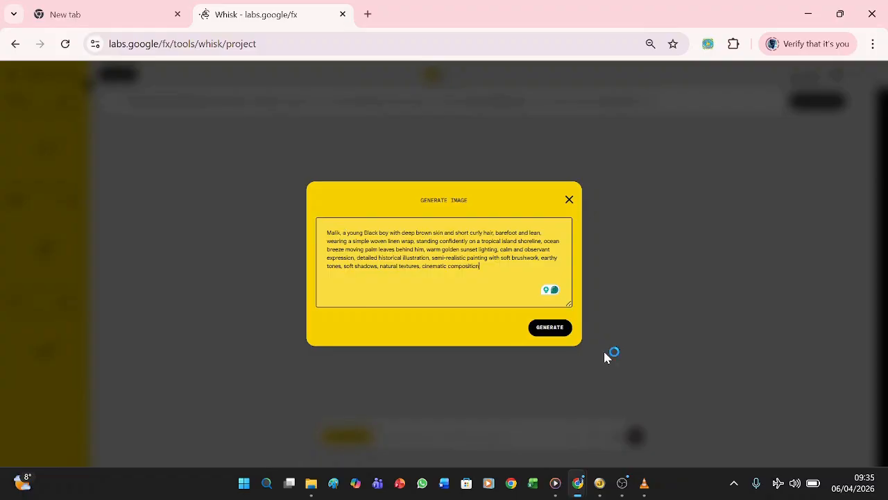
pyautogui.click(550, 326)
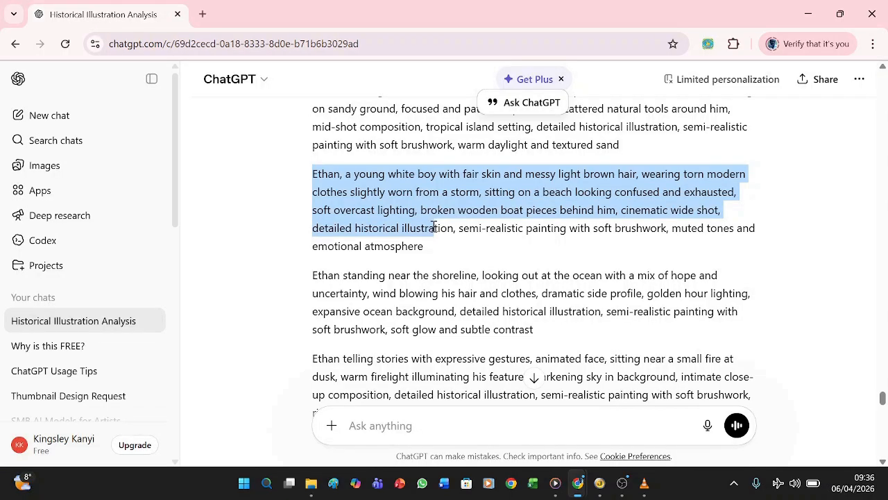
pyautogui.moveTo(436, 228); pyautogui.dragTo(435, 242)
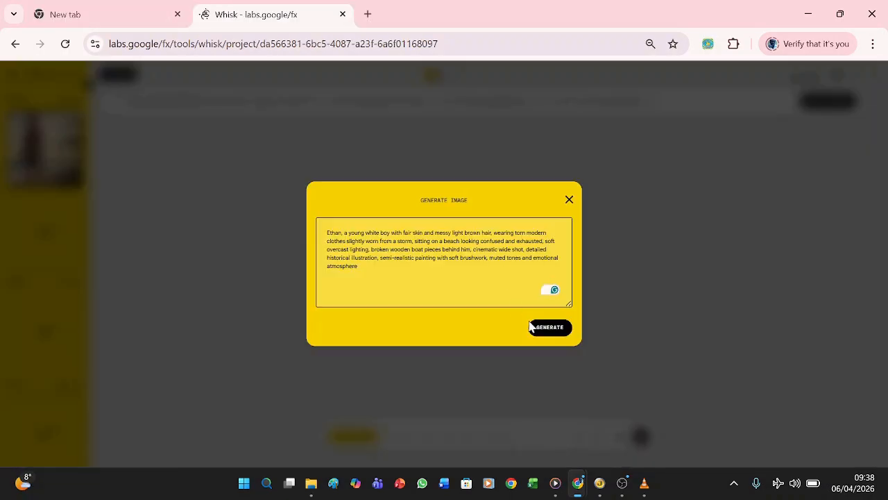
pyautogui.click(545, 330)
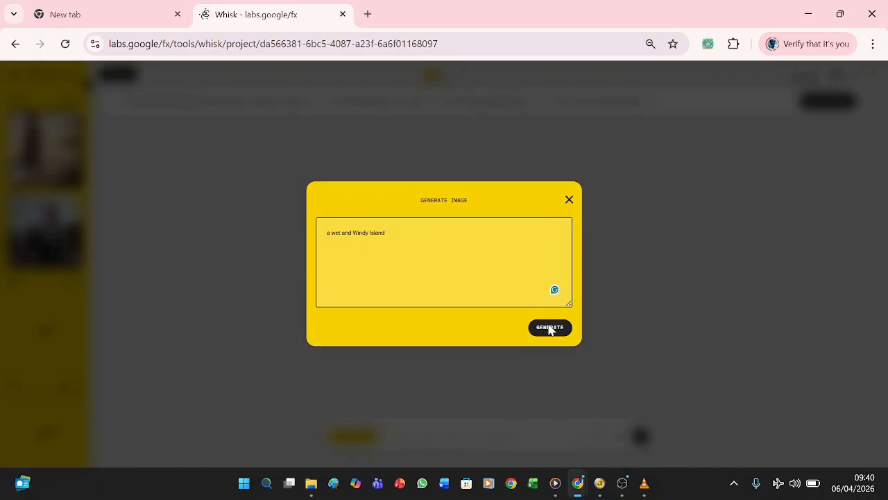
pyautogui.click(549, 328)
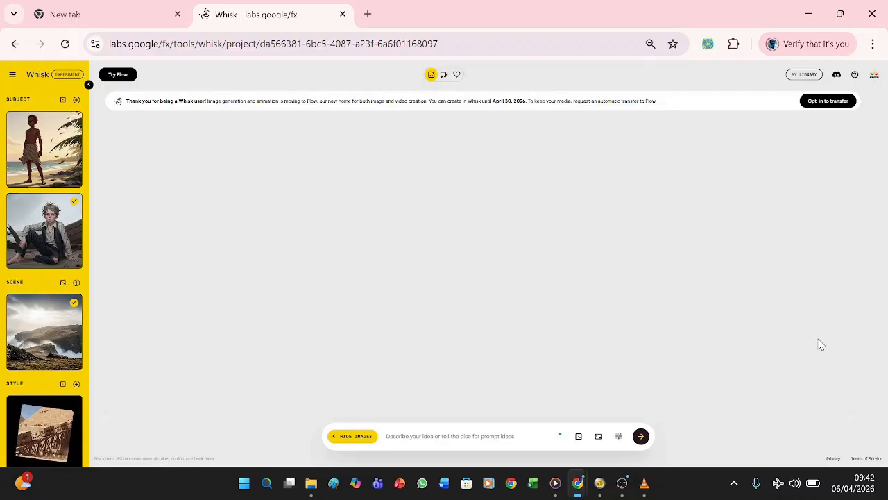
# Copy ChatGPT's prompt about the two boys sitting apart on the beach into Whisk, generate it and review the images.
pyautogui.hotkey('alt', 'Tab')
pyautogui.moveTo(312, 236); pyautogui.dragTo(561, 273)
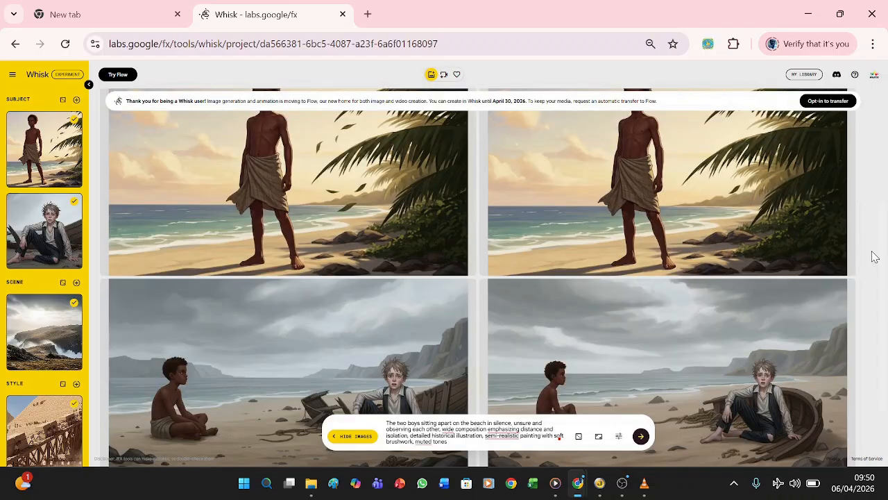
pyautogui.scroll(5, 874, 257)
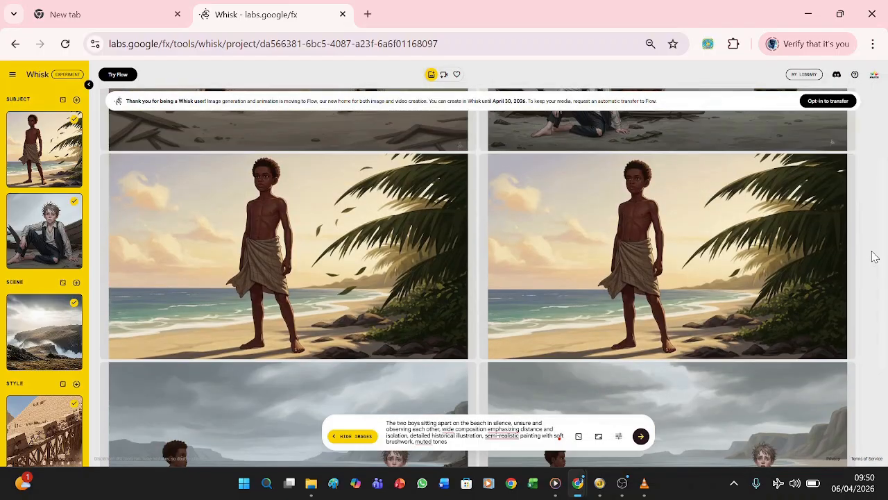
pyautogui.scroll(3, 874, 257)
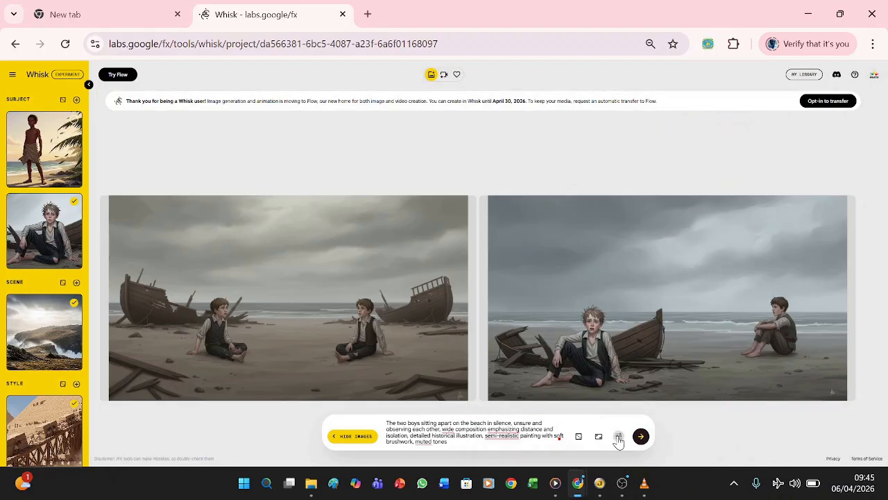
# Lock the seed in Whisk's generation settings and toggle Precise Reference off and back on.
pyautogui.click(618, 437)
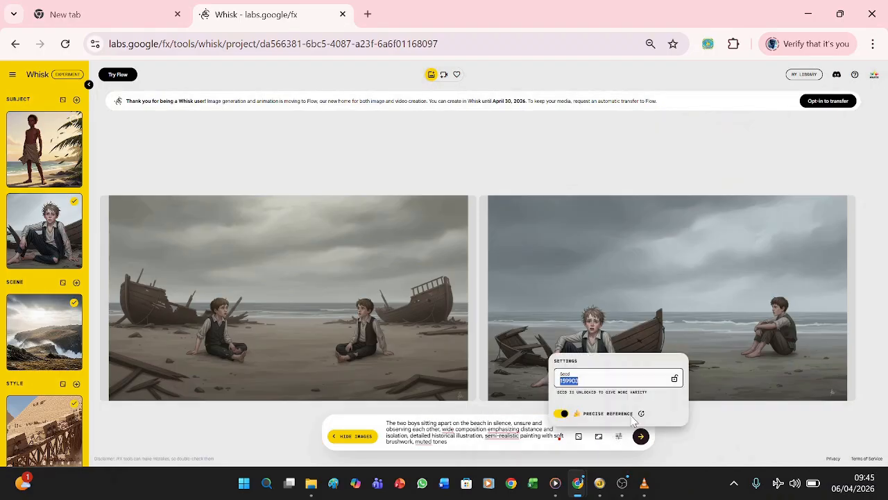
pyautogui.click(674, 379)
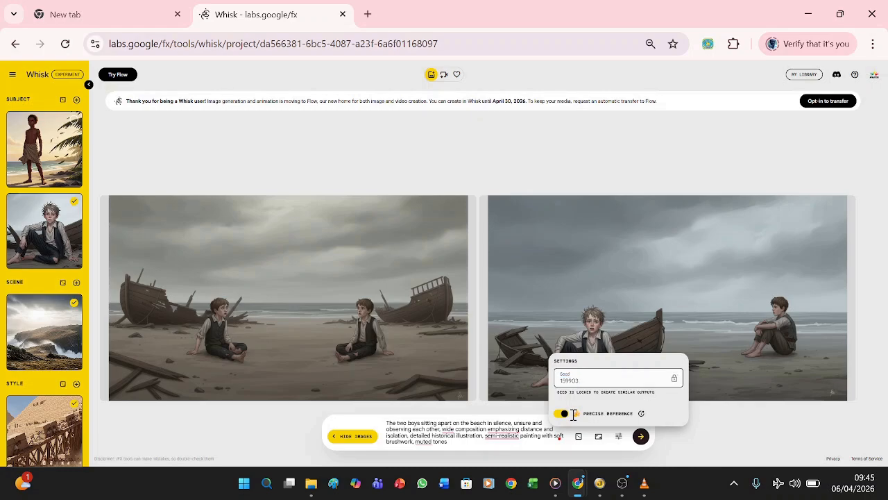
pyautogui.click(562, 414)
pyautogui.click(562, 414)
# Copy ChatGPT's scene prompt about the completed raft resting at the water's edge into Whisk's prompt.
pyautogui.hotkey('alt', 'Tab')
pyautogui.moveTo(312, 196); pyautogui.dragTo(569, 214)
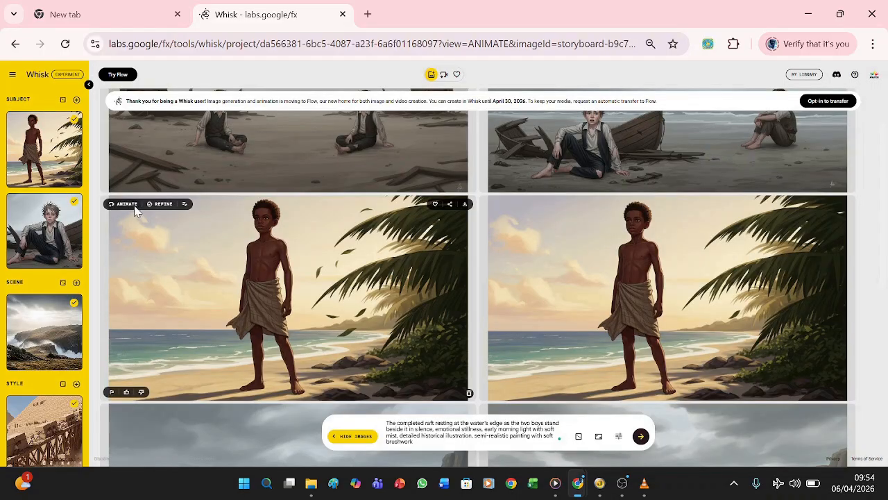
# Animate the image of the boy standing on the beach beside blowing leaves with the prompt "laughing and in a happy mood".
pyautogui.click(127, 204)
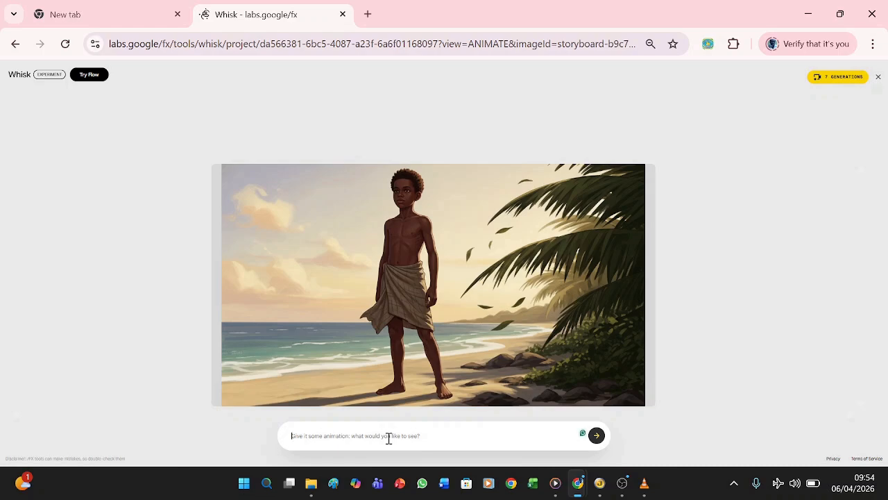
pyautogui.write('laughing and in a happy mood')
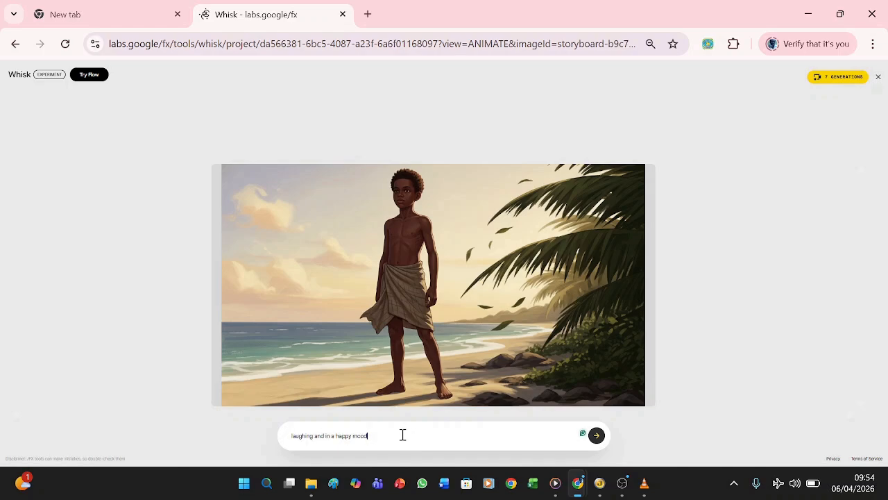